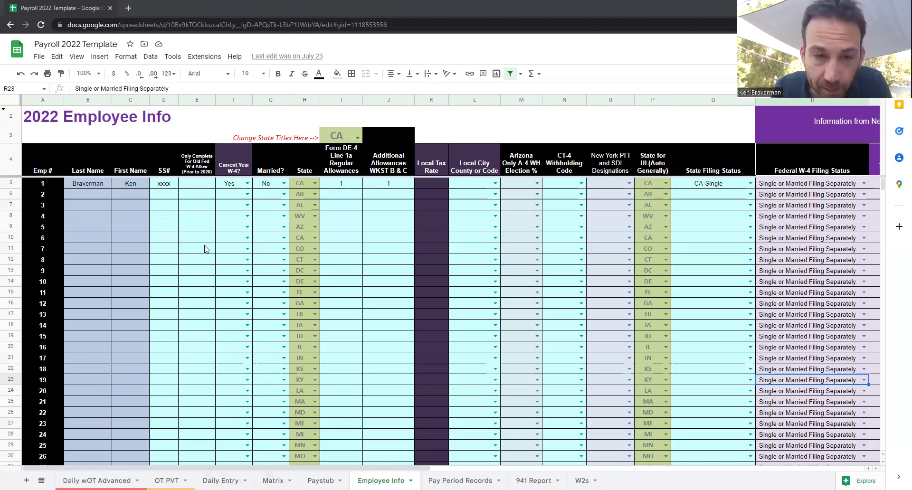
Set the zoom of the Employee Info sheet to 150%.
{"action": "left_click", "coordinate": [197, 271]}
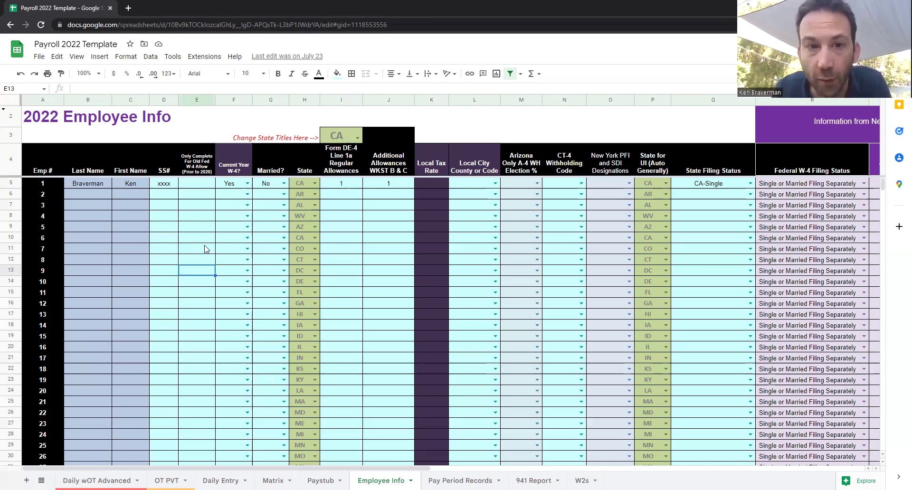
{"action": "left_click", "coordinate": [98, 73]}
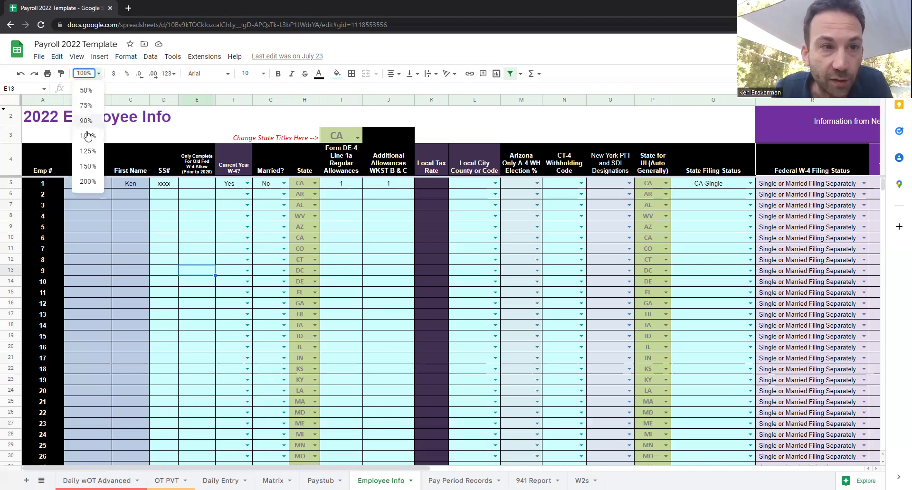
{"action": "left_click", "coordinate": [88, 168]}
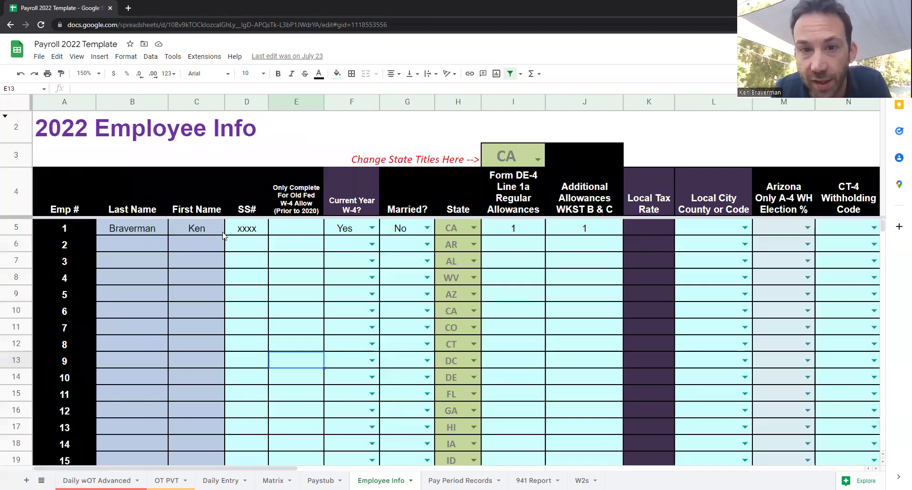
Review the state choices for the state titles and inspect the two allowance column headers below them.
{"action": "left_click", "coordinate": [528, 156]}
{"action": "left_click", "coordinate": [538, 159]}
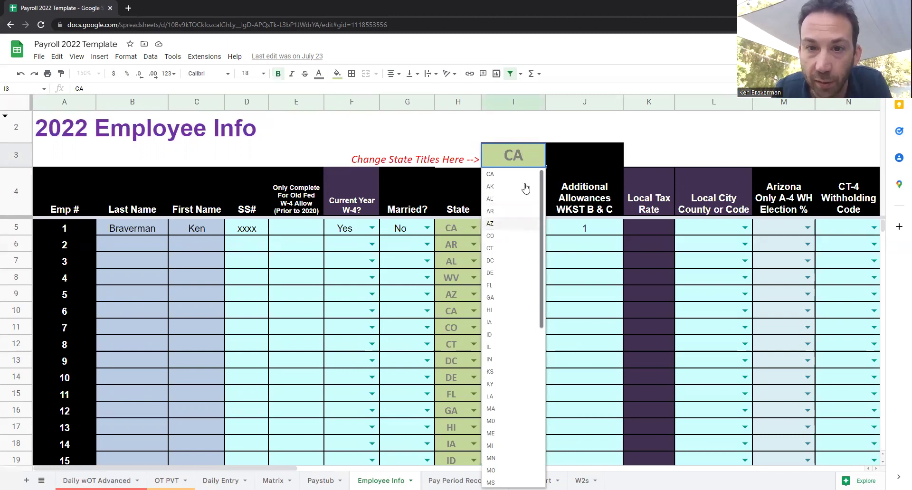
{"action": "left_click", "coordinate": [585, 260]}
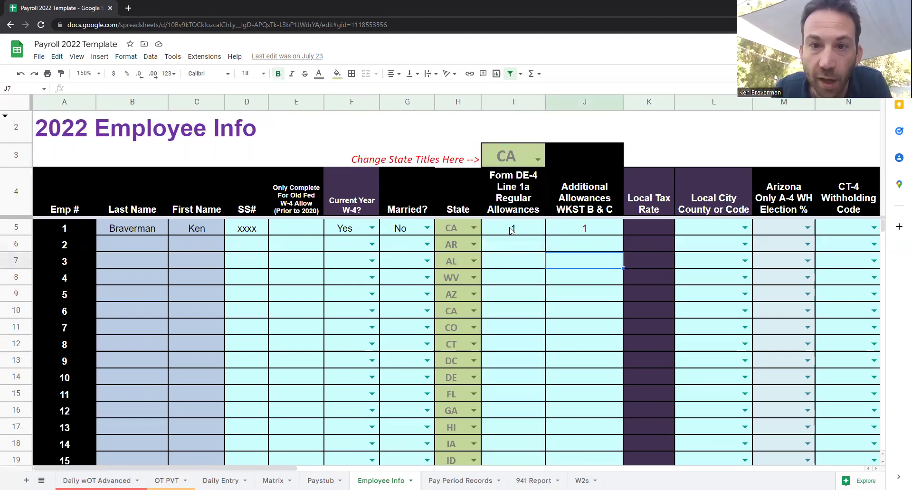
{"action": "left_click", "coordinate": [520, 195]}
{"action": "left_click", "coordinate": [574, 200], "text": "shift"}
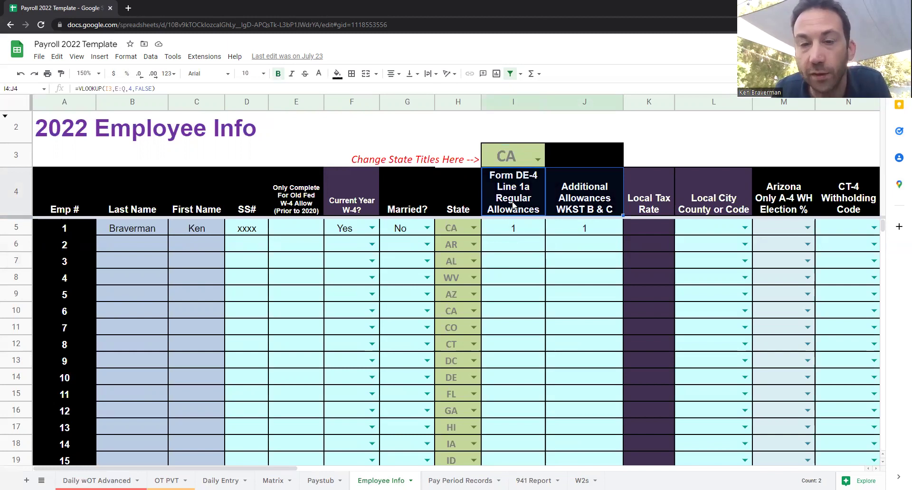
{"action": "left_click", "coordinate": [581, 199]}
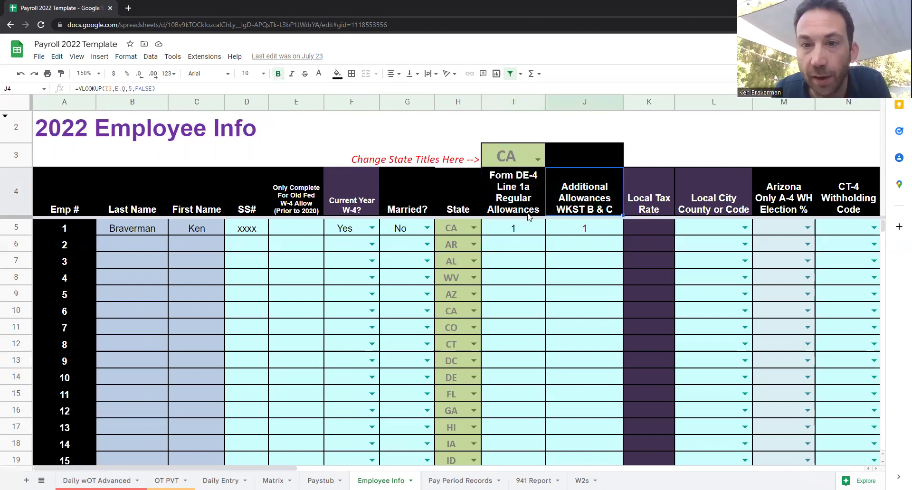
Switch the state titles to AZ and check the Arizona A-4 withholding percentages offered for employee 1.
{"action": "left_click", "coordinate": [537, 161]}
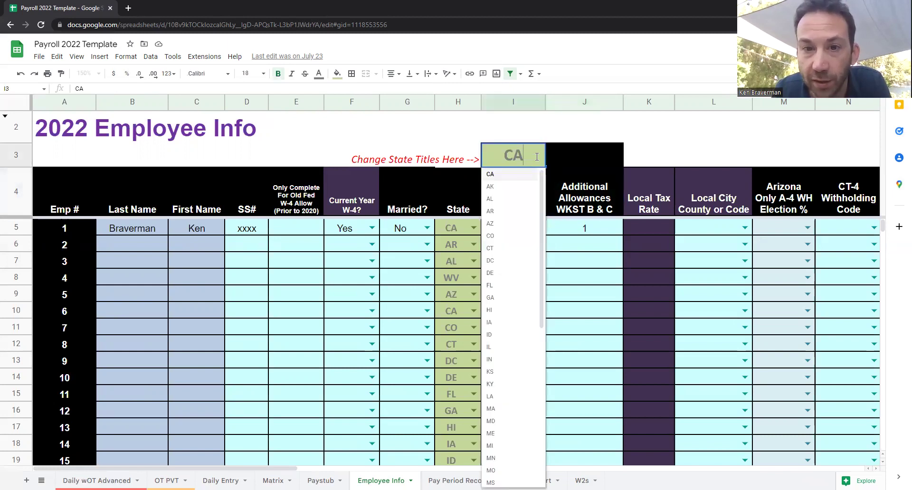
{"action": "left_click", "coordinate": [507, 227]}
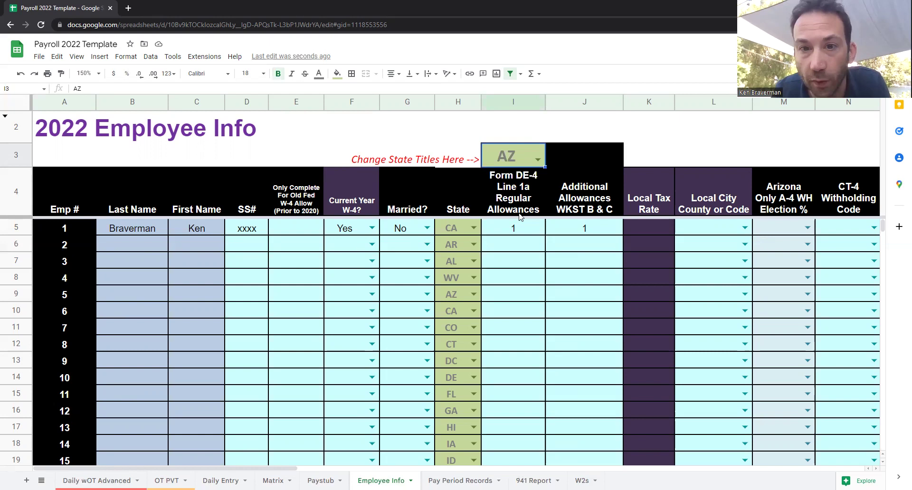
{"action": "left_click", "coordinate": [520, 209]}
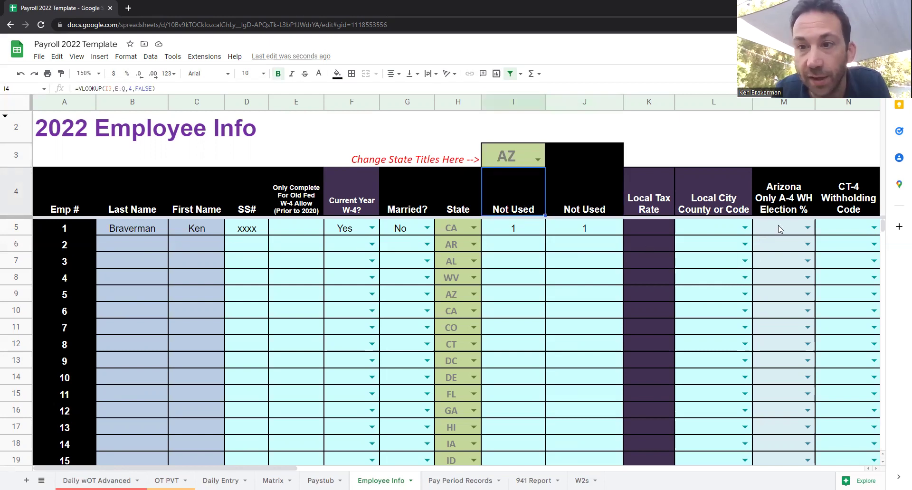
{"action": "left_click", "coordinate": [803, 228]}
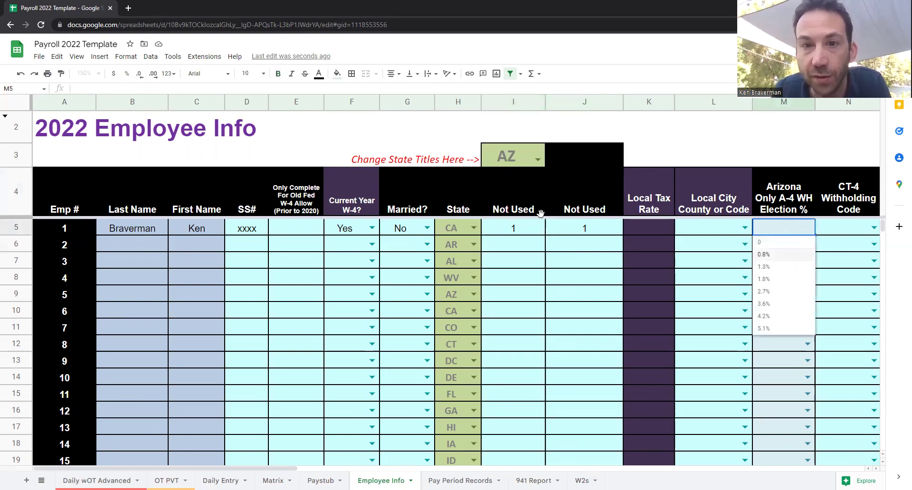
{"action": "left_click", "coordinate": [615, 232]}
Set the state titles on the Employee Info sheet to GA.
{"action": "left_click", "coordinate": [537, 160]}
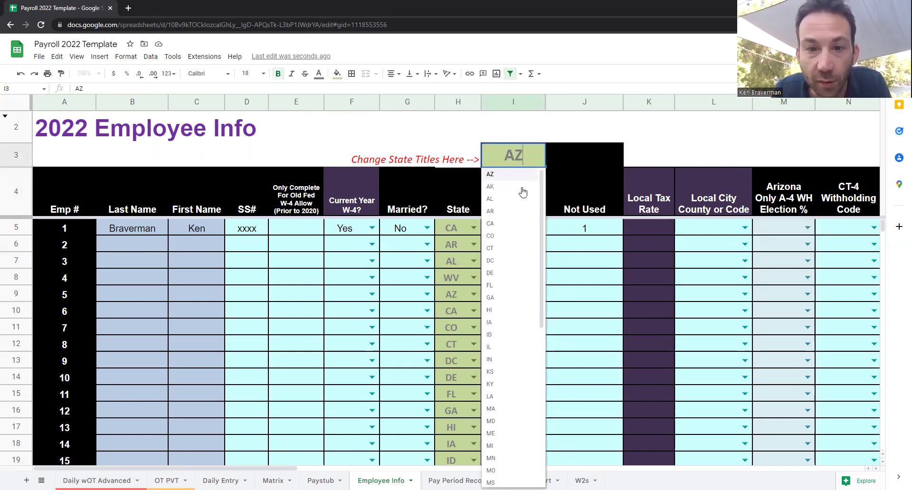
{"action": "left_click", "coordinate": [505, 297]}
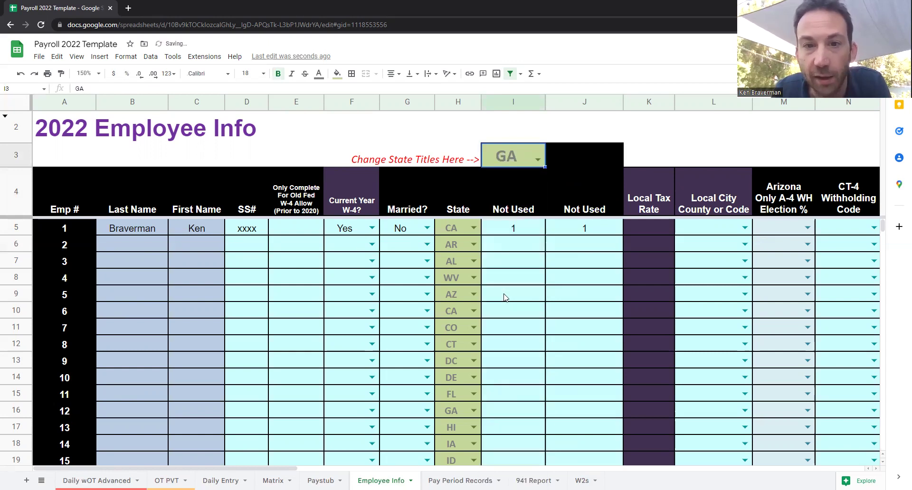
{"action": "left_click", "coordinate": [261, 231]}
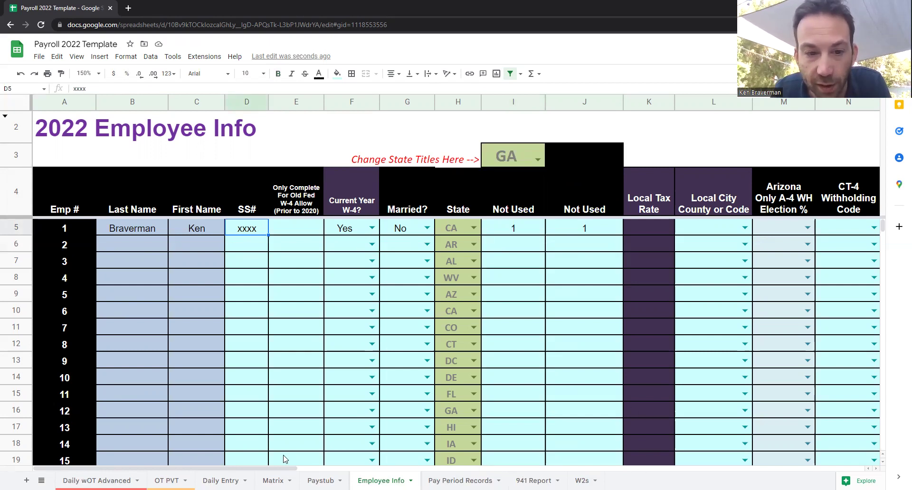
{"action": "left_click_drag", "start_coordinate": [278, 471], "coordinate": [512, 468]}
{"action": "left_click_drag", "start_coordinate": [352, 468], "coordinate": [194, 468]}
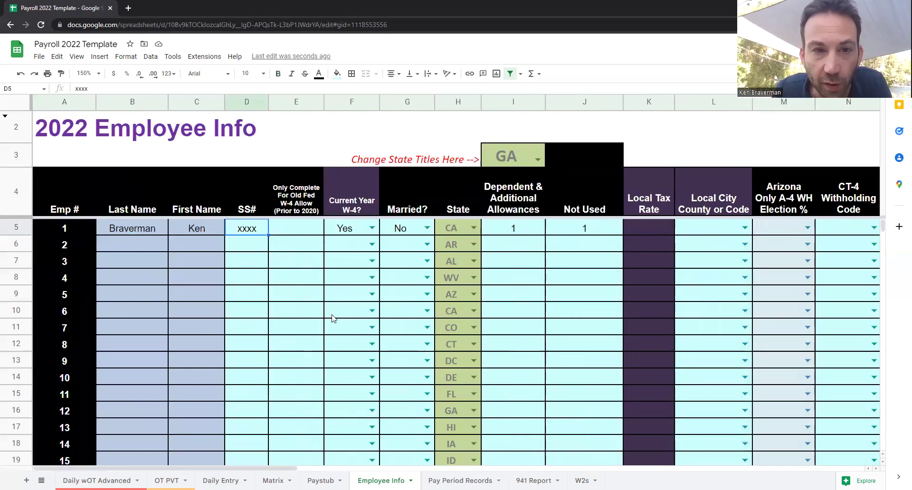
{"action": "scroll", "coordinate": [317, 468], "scroll_direction": "left", "scroll_amount": 4}
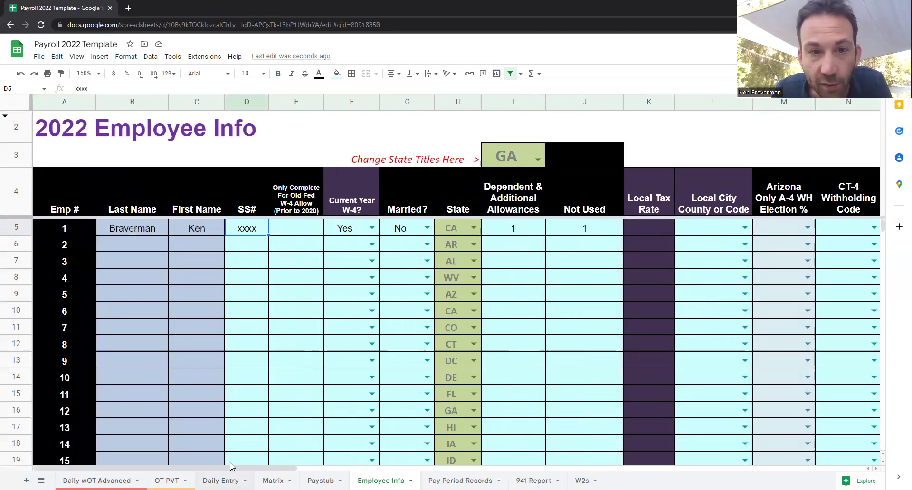
View the Daily Entry sheet and the hourly rate, bonus and check number columns of the Pay Period Records sheet.
{"action": "left_click", "coordinate": [224, 479]}
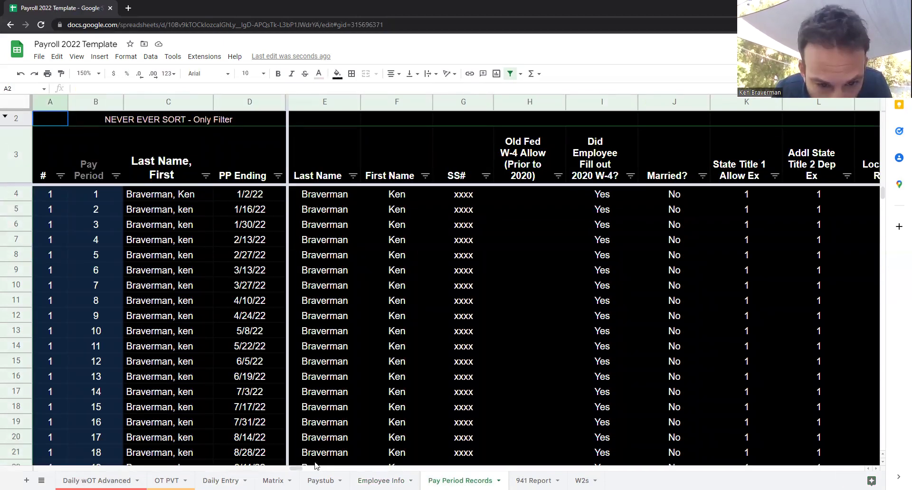
{"action": "left_click_drag", "start_coordinate": [300, 471], "coordinate": [361, 464]}
{"action": "scroll", "coordinate": [413, 216], "scroll_direction": "left", "scroll_amount": 1}
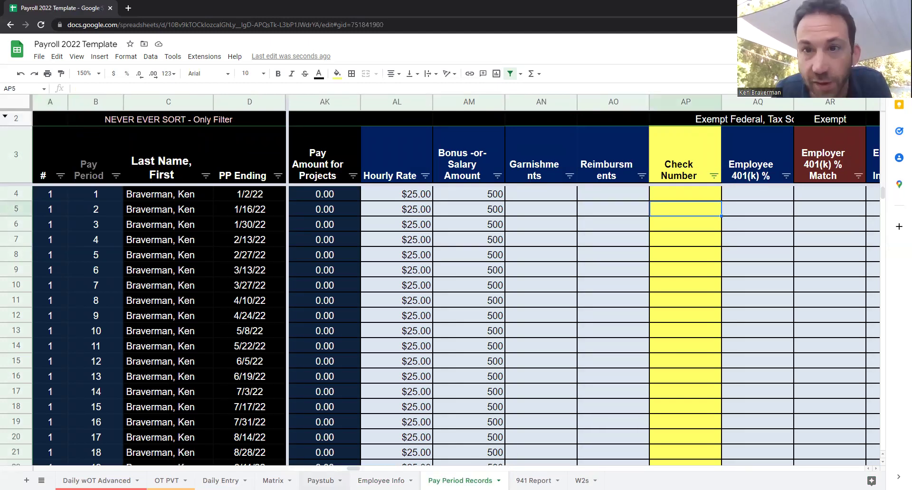
On the Paystub sheet, set the pay period week ending to 1/16/22.
{"action": "left_click", "coordinate": [323, 480]}
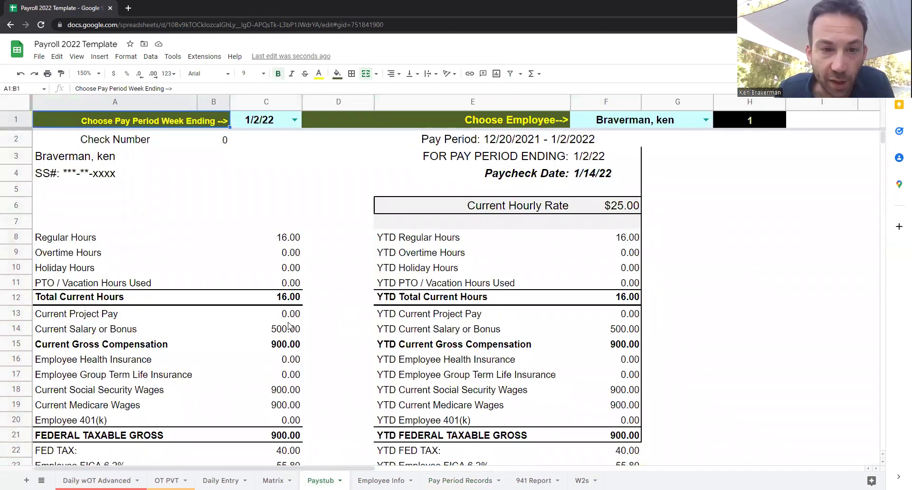
{"action": "scroll", "coordinate": [289, 326], "scroll_direction": "down", "scroll_amount": 2}
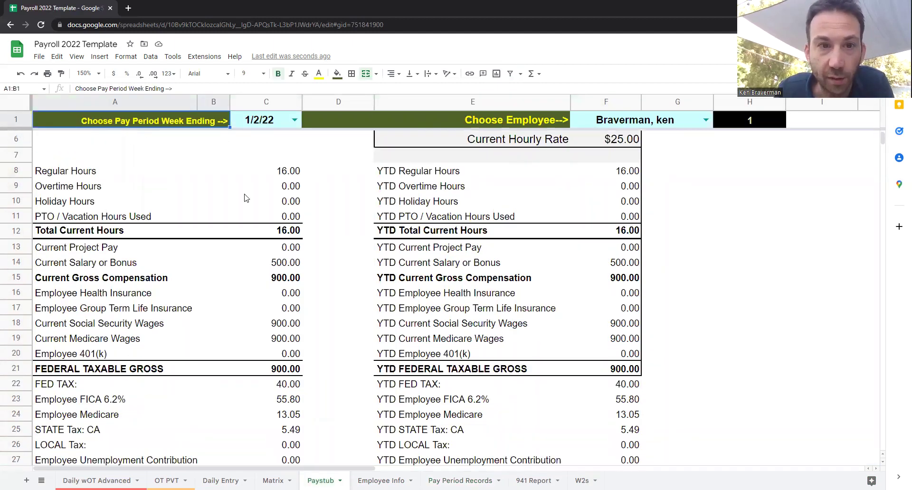
{"action": "scroll", "coordinate": [290, 119], "scroll_direction": "up", "scroll_amount": 2}
{"action": "left_click", "coordinate": [295, 120]}
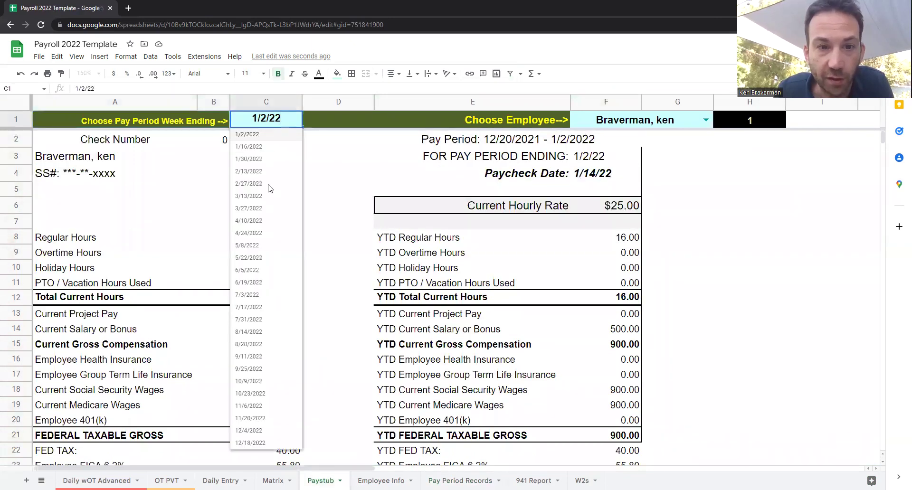
{"action": "key", "text": "Return"}
Examine the paystub's hours, wages, taxes, net check amount, PTO balance and printable check section.
{"action": "scroll", "coordinate": [301, 303], "scroll_direction": "down", "scroll_amount": 2}
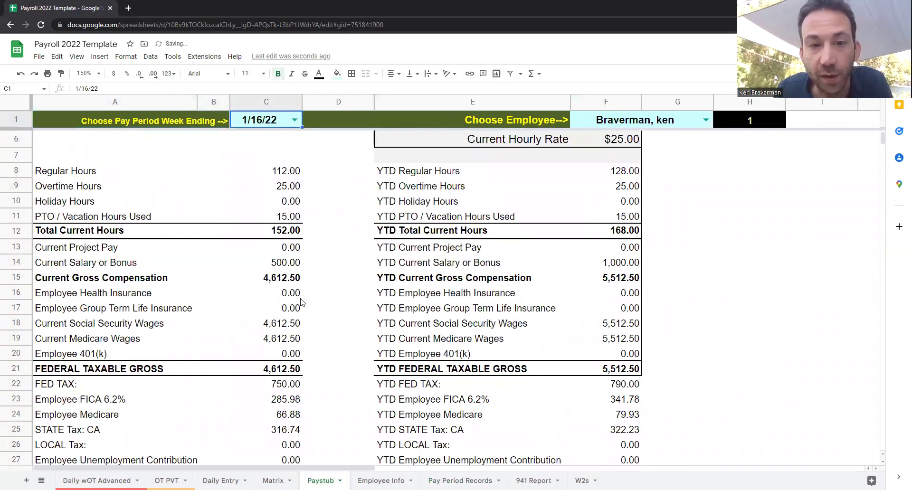
{"action": "scroll", "coordinate": [297, 330], "scroll_direction": "down", "scroll_amount": 2}
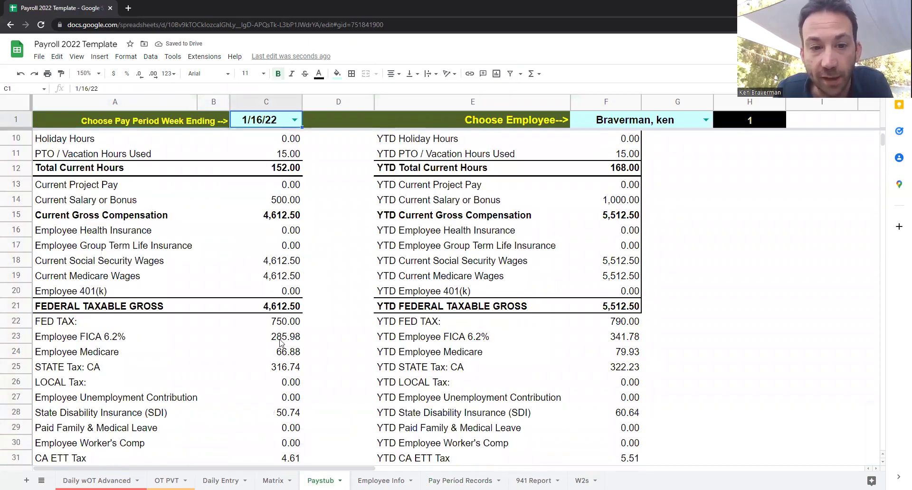
{"action": "scroll", "coordinate": [280, 341], "scroll_direction": "down", "scroll_amount": 3}
{"action": "scroll", "coordinate": [281, 341], "scroll_direction": "down", "scroll_amount": 5}
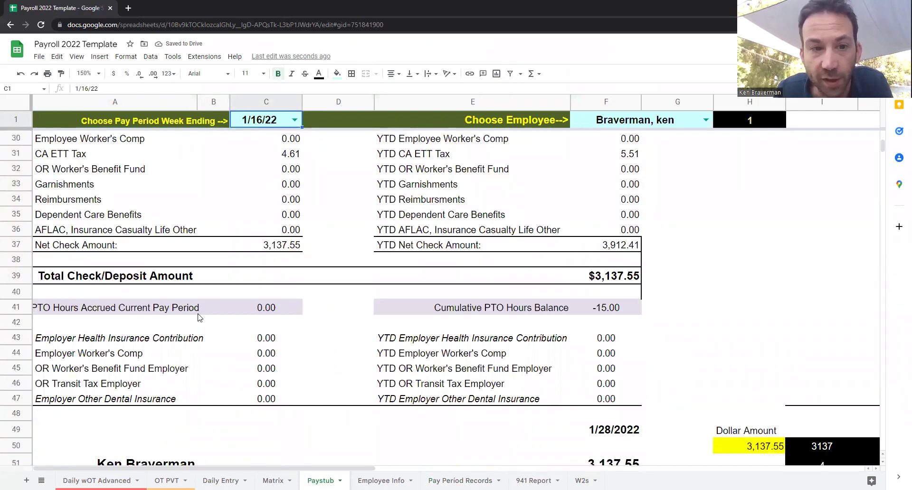
{"action": "scroll", "coordinate": [200, 319], "scroll_direction": "down", "scroll_amount": 5}
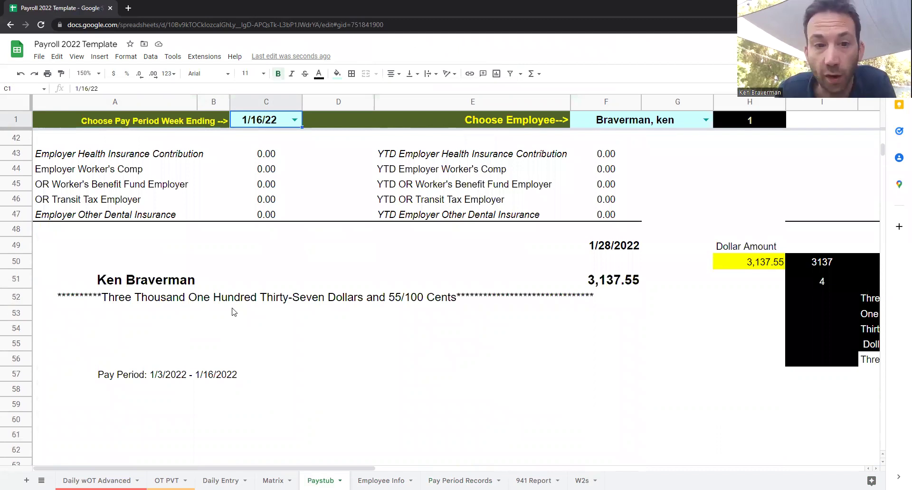
{"action": "scroll", "coordinate": [288, 341], "scroll_direction": "up", "scroll_amount": 3}
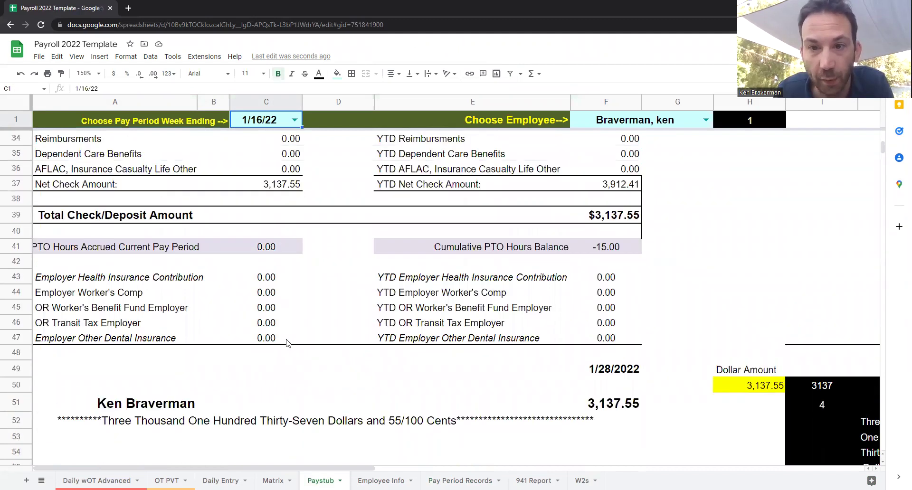
{"action": "scroll", "coordinate": [287, 343], "scroll_direction": "up", "scroll_amount": 7}
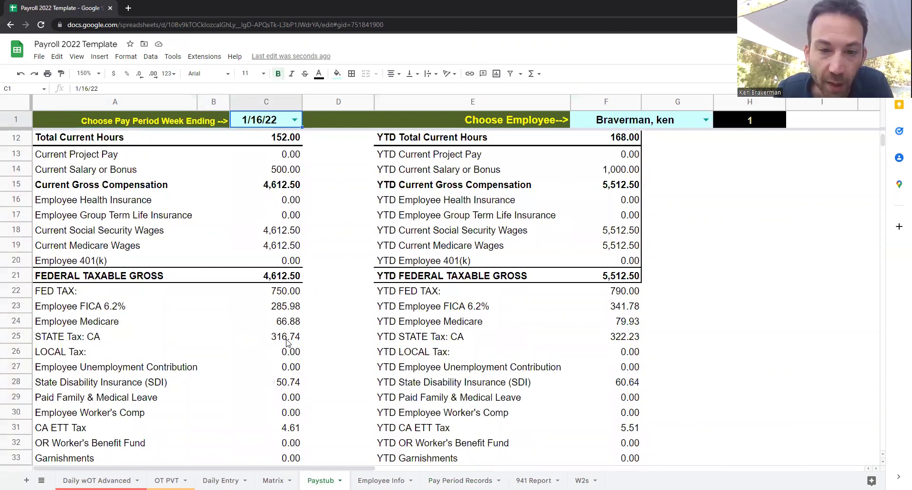
{"action": "scroll", "coordinate": [287, 343], "scroll_direction": "up", "scroll_amount": 3}
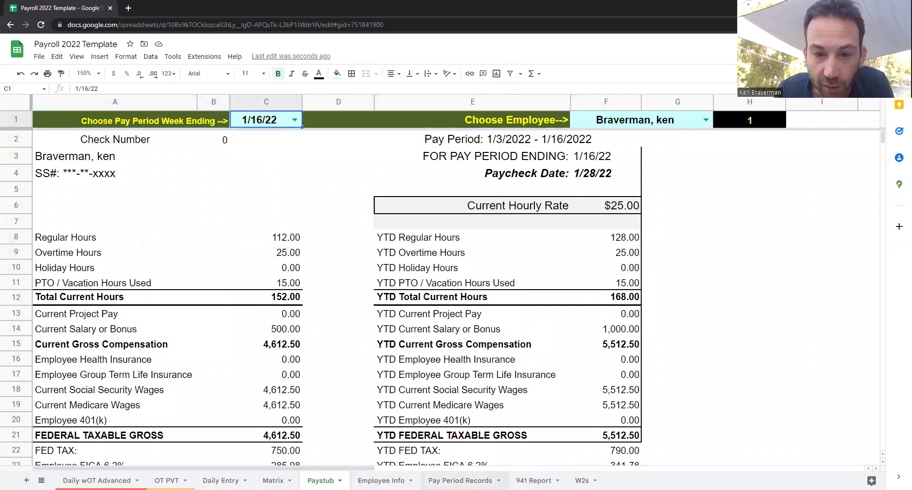
Open the 941 Report sheet and review the Form 941 lines and the quarter choices.
{"action": "left_click", "coordinate": [532, 480]}
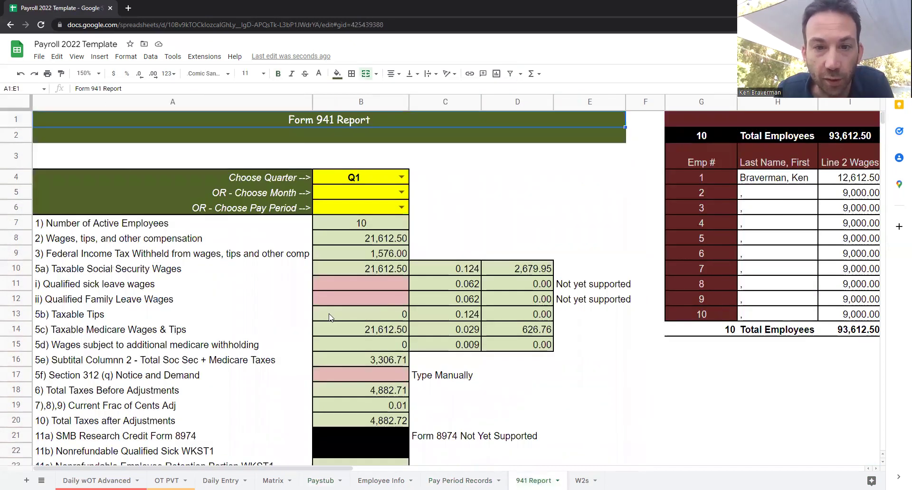
{"action": "scroll", "coordinate": [424, 336], "scroll_direction": "down", "scroll_amount": 2}
{"action": "scroll", "coordinate": [400, 186], "scroll_direction": "up", "scroll_amount": 2}
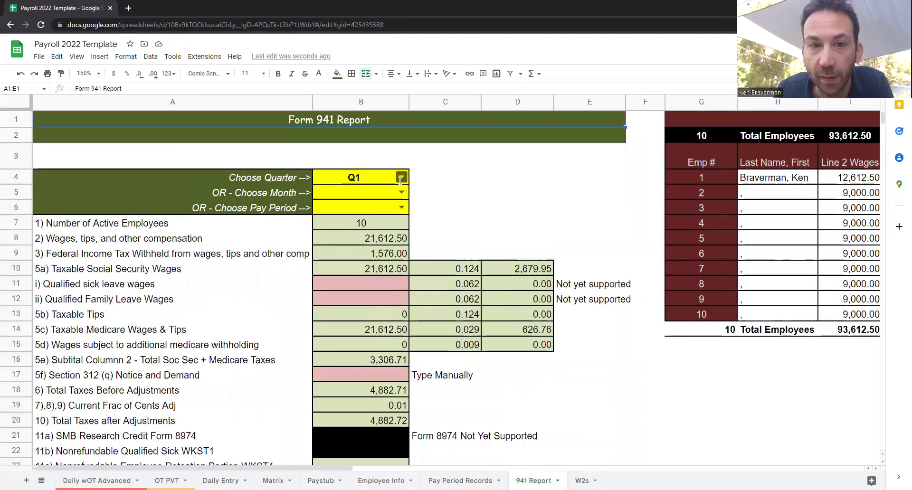
{"action": "left_click", "coordinate": [401, 178]}
{"action": "left_click", "coordinate": [444, 180]}
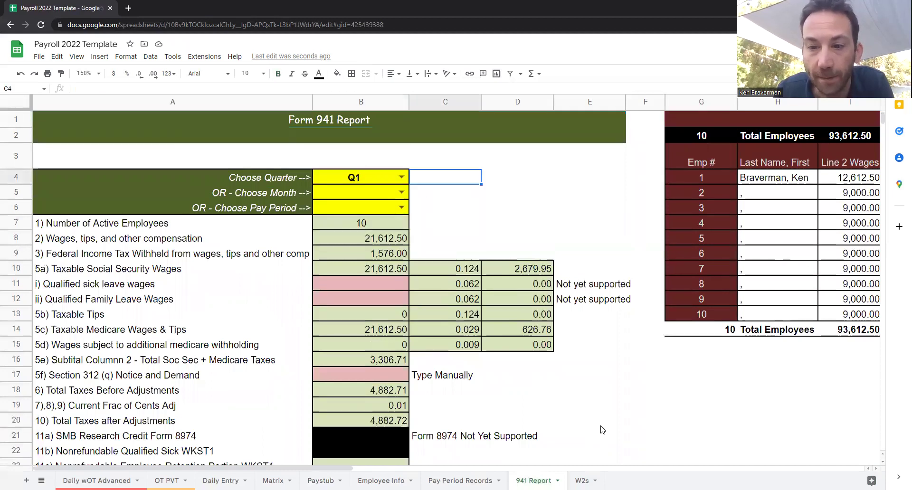
Look over the employee detail table and the State and Local Withholding Report on the 941 Report sheet.
{"action": "scroll", "coordinate": [497, 475], "scroll_direction": "right", "scroll_amount": 5}
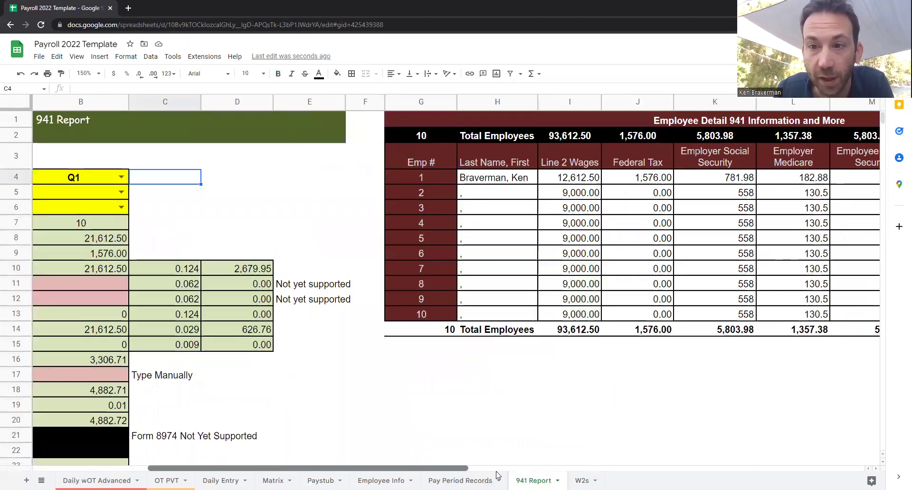
{"action": "scroll", "coordinate": [497, 475], "scroll_direction": "right", "scroll_amount": 10}
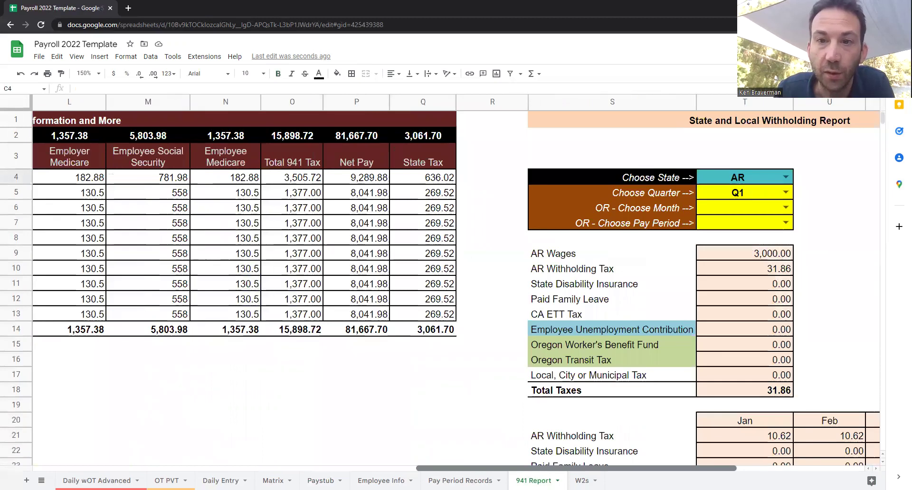
{"action": "scroll", "coordinate": [497, 475], "scroll_direction": "right", "scroll_amount": 2}
{"action": "scroll", "coordinate": [498, 475], "scroll_direction": "left", "scroll_amount": 15}
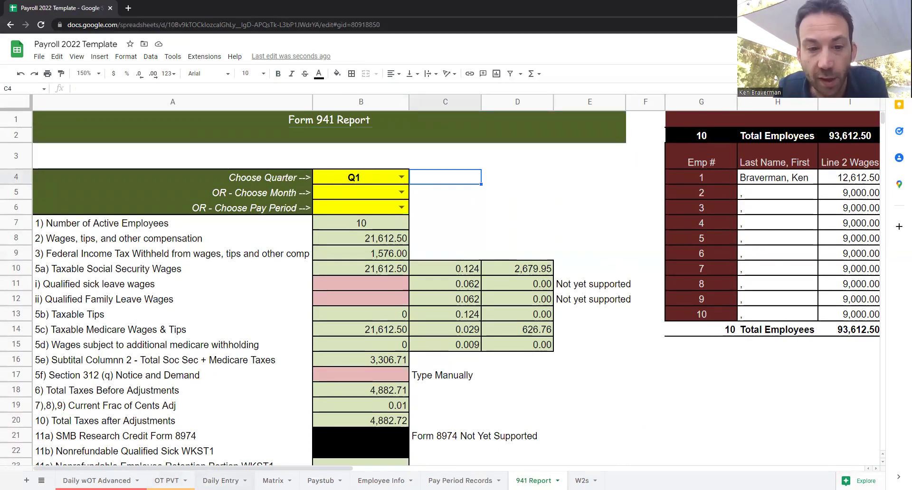
Revisit the Daily Entry, Paystub and Employee Info sheets in turn.
{"action": "left_click", "coordinate": [221, 480]}
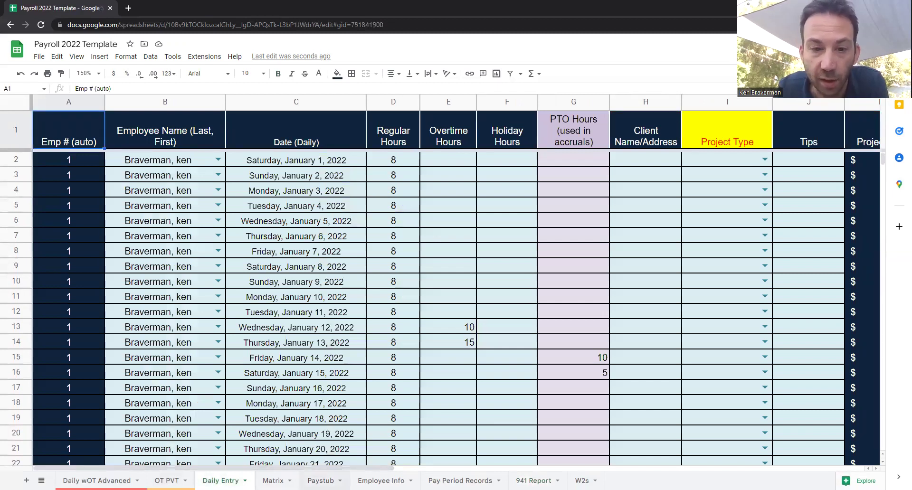
{"action": "key", "text": "ctrl+Page_Down"}
{"action": "key", "text": "ctrl+Page_Down"}
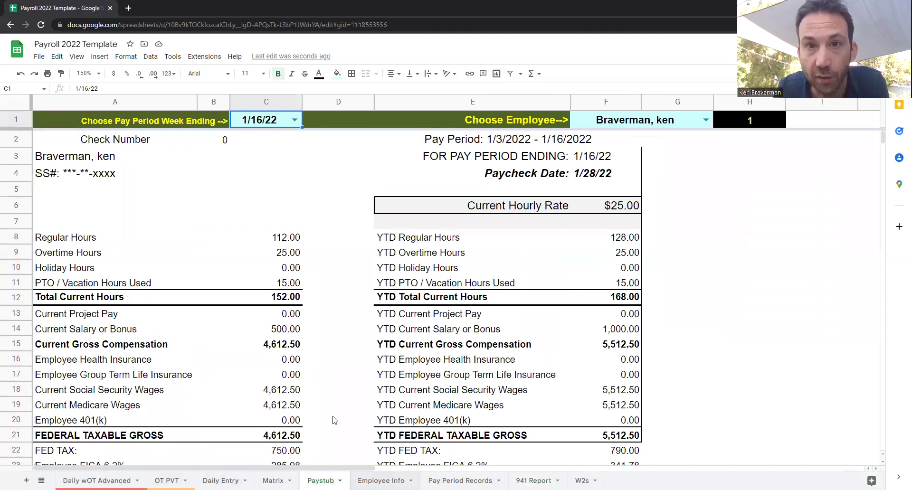
{"action": "key", "text": "ctrl+Page_Down"}
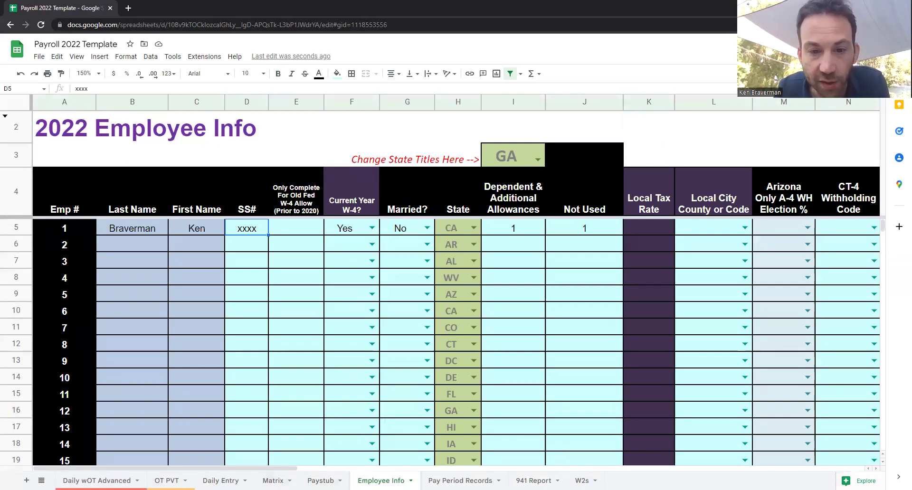
Open the Pay Period Records sheet and look across its state tax calculation columns and pay input columns.
{"action": "left_click", "coordinate": [460, 481]}
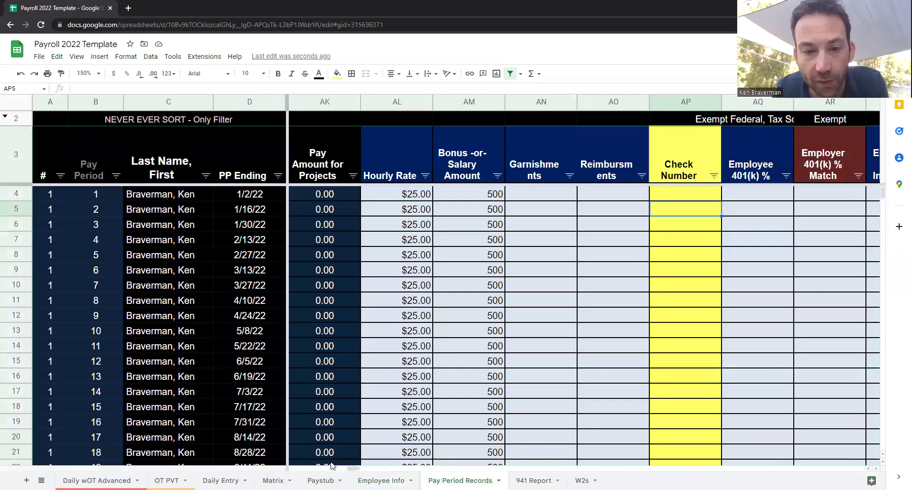
{"action": "left_click_drag", "start_coordinate": [357, 470], "coordinate": [584, 454]}
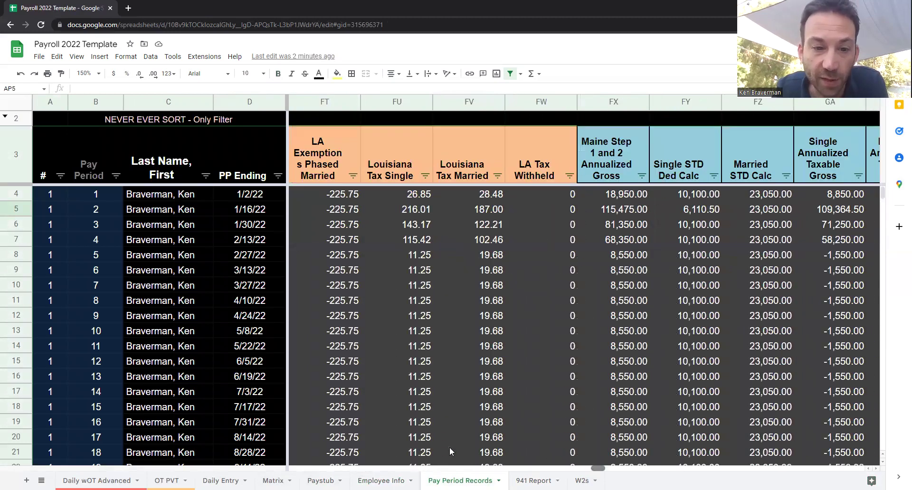
{"action": "left_click_drag", "start_coordinate": [450, 451], "coordinate": [257, 445]}
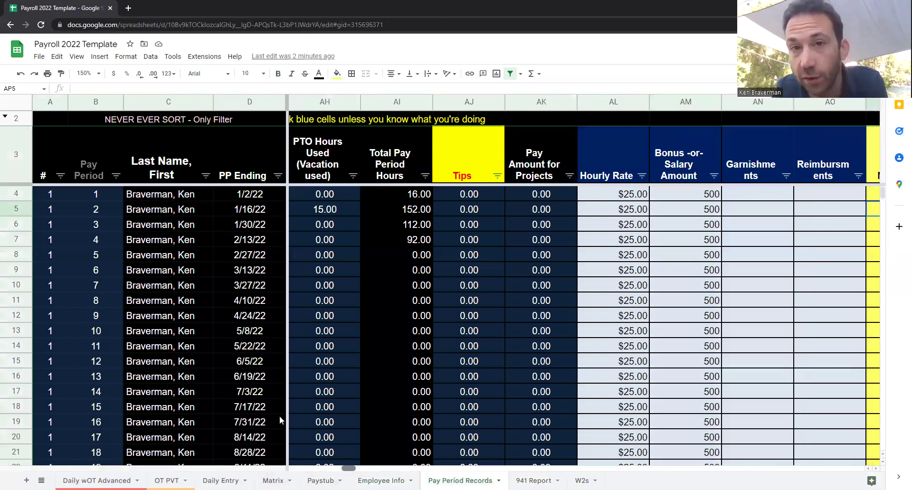